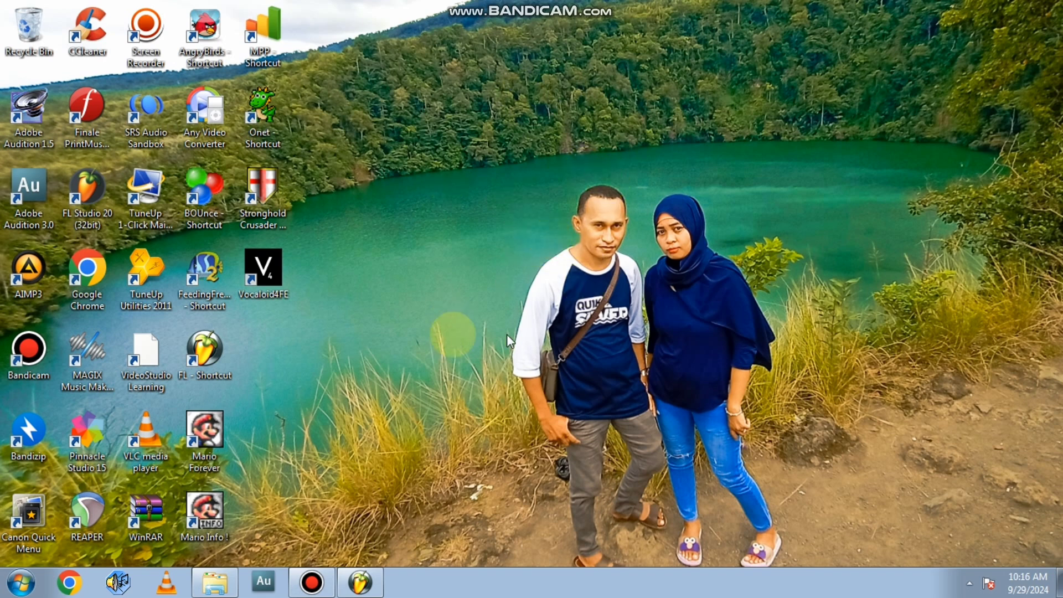
- Launch FL Studio from its desktop shortcut
double_click(204, 352)
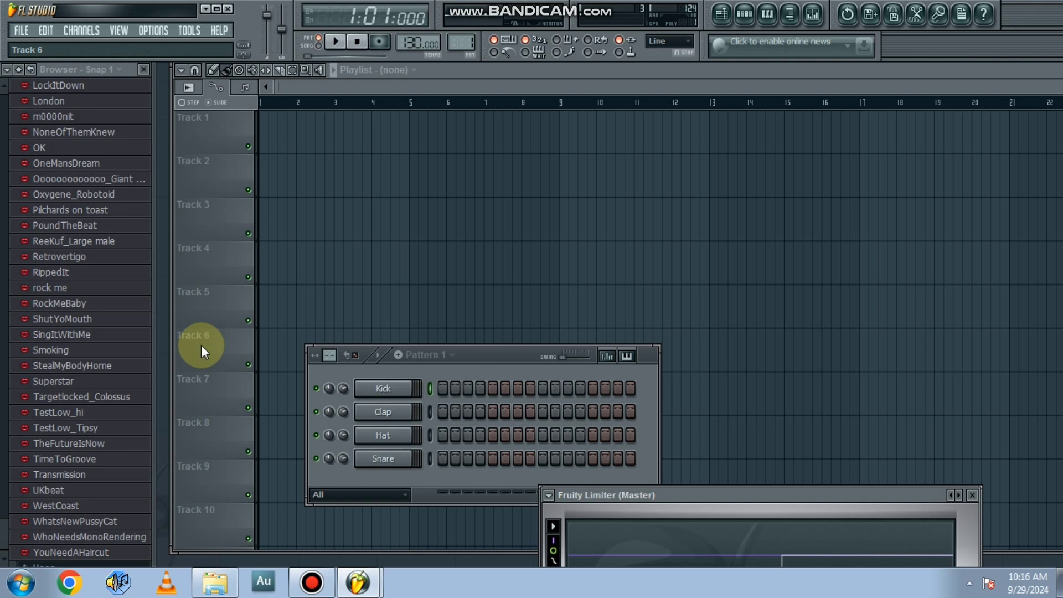
left_click(361, 584)
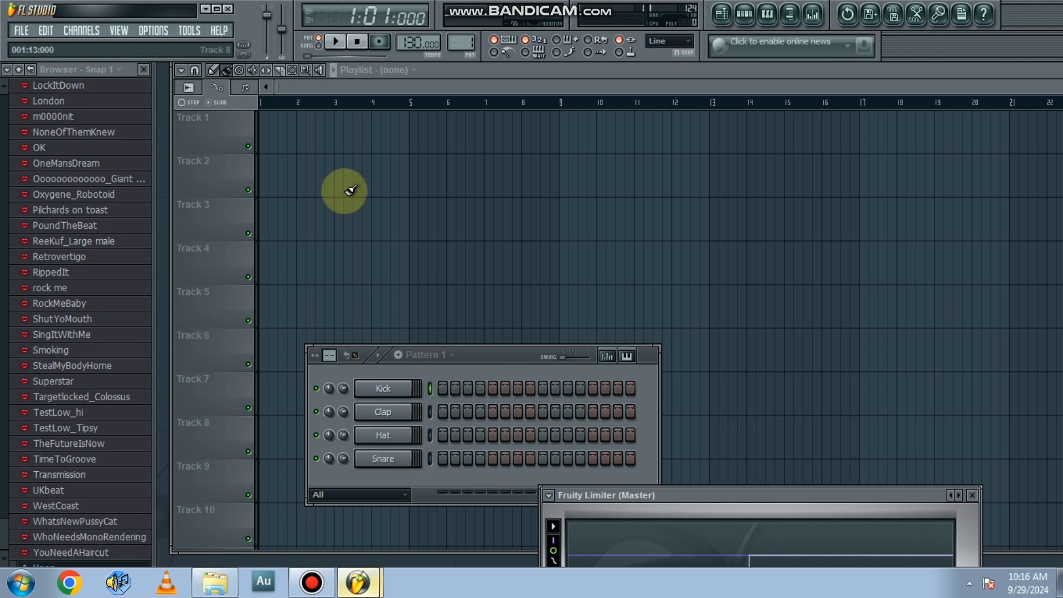
left_click(346, 191)
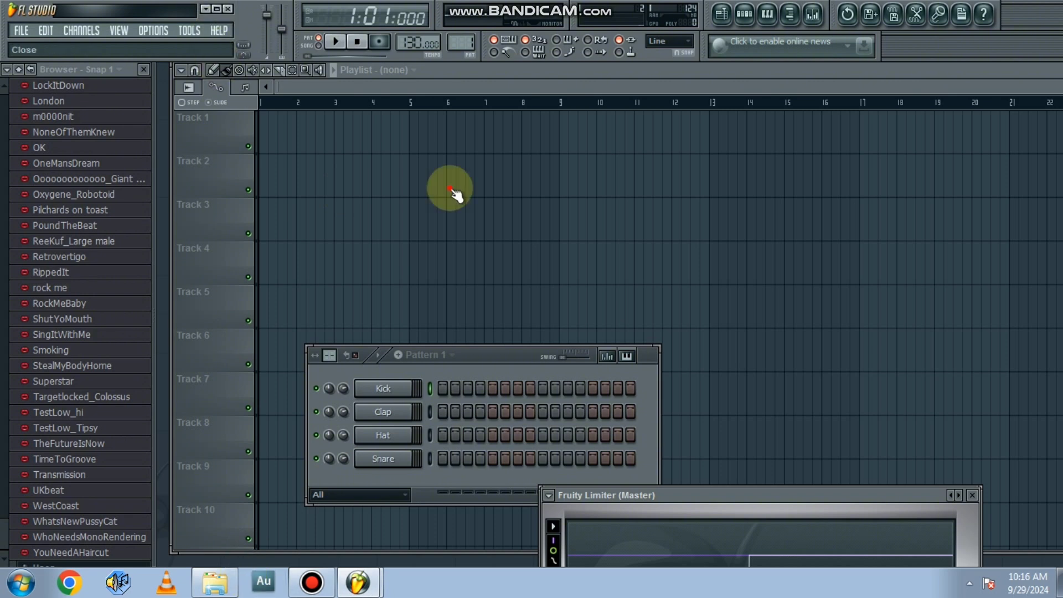
left_click(358, 568)
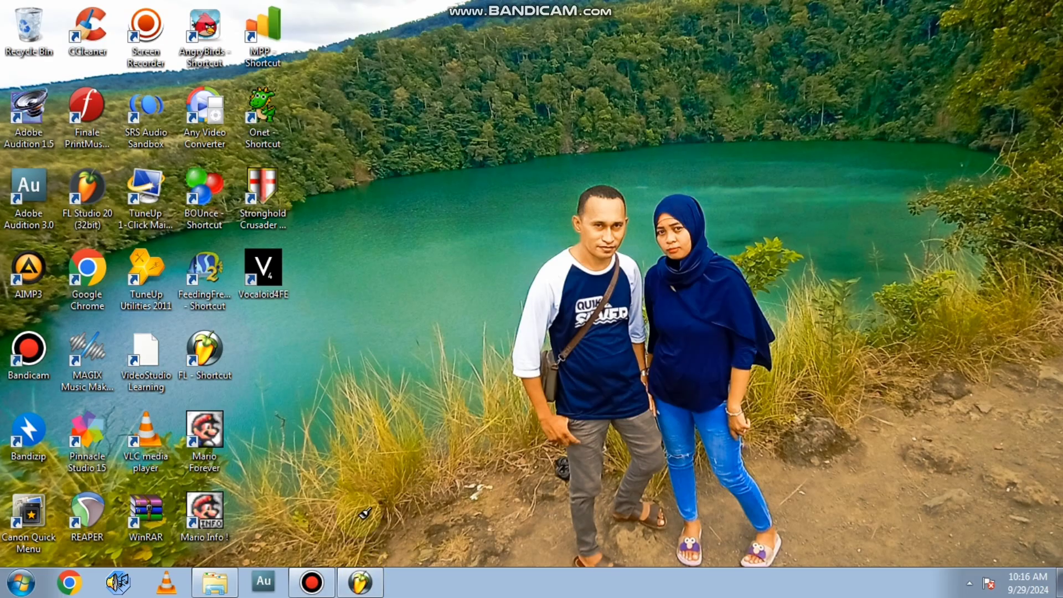
- Add the LEAD MENTAH WAV file from the Tragedi Gamalama folder to Track 1 of the FL Studio playlist
left_click(360, 578)
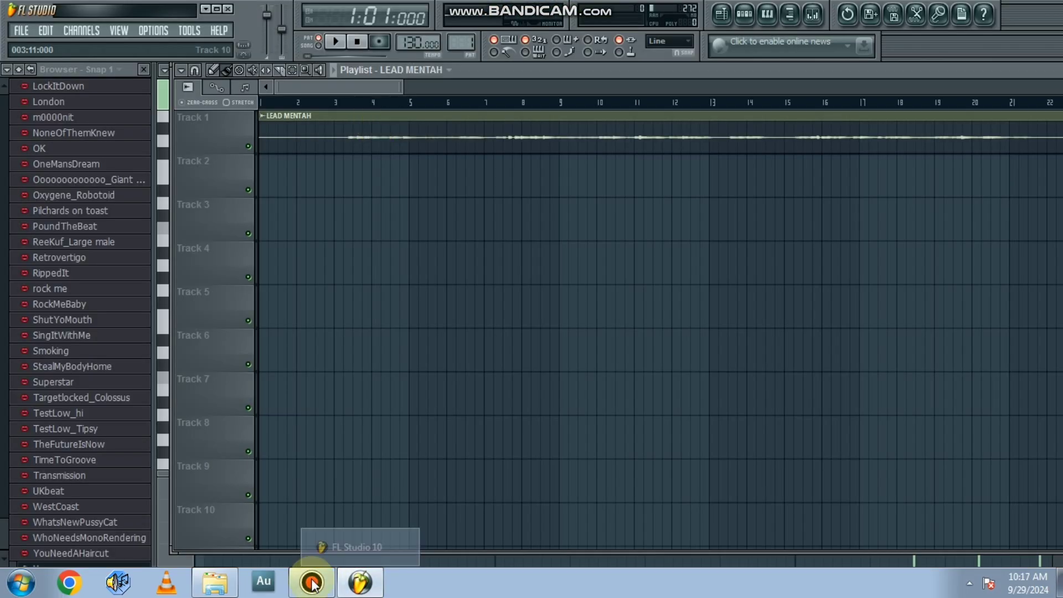
left_click(219, 582)
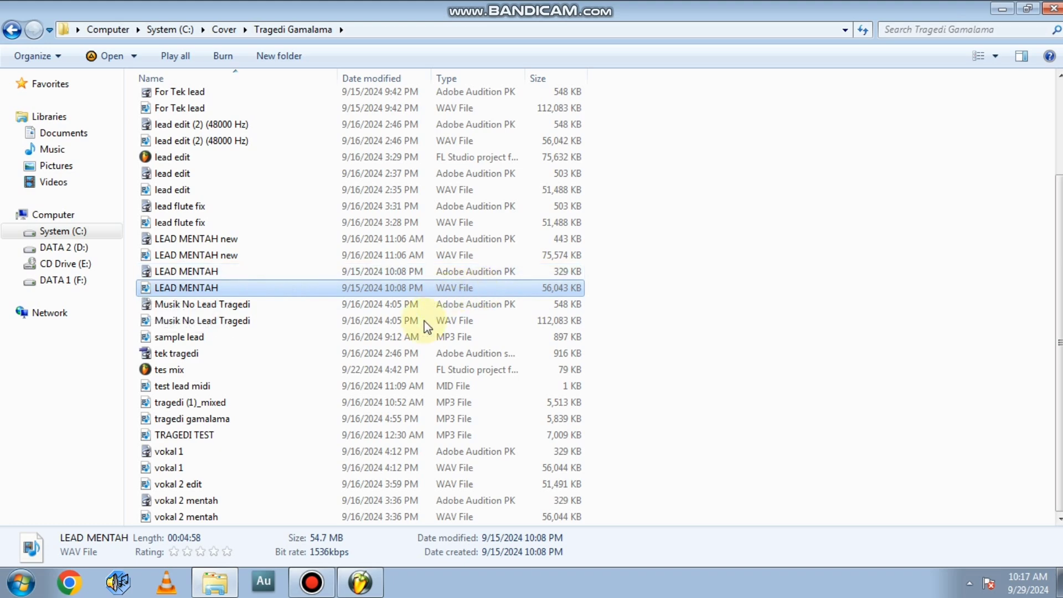
left_click_drag(361, 589, 288, 130)
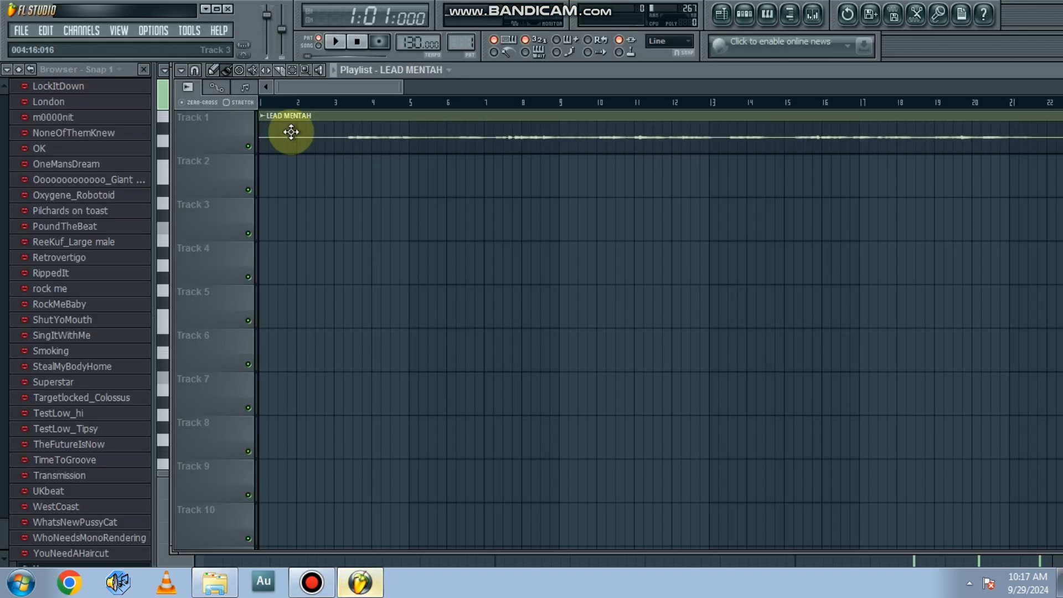
- Edit the LEAD MENTAH clip's sample in Edison, converting it to score and dumping it to the piano roll
left_click(263, 118)
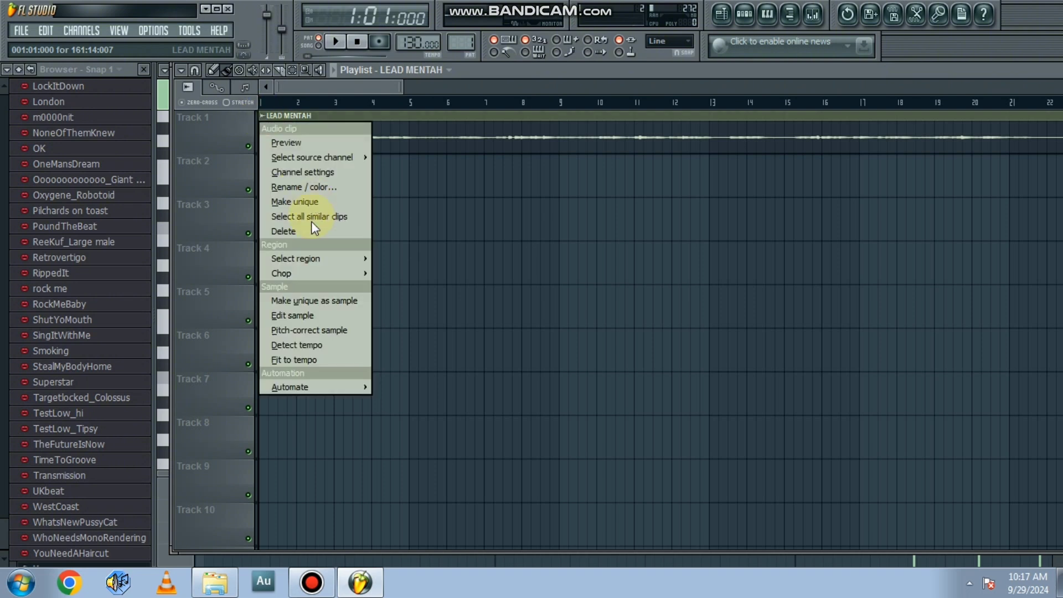
left_click(325, 317)
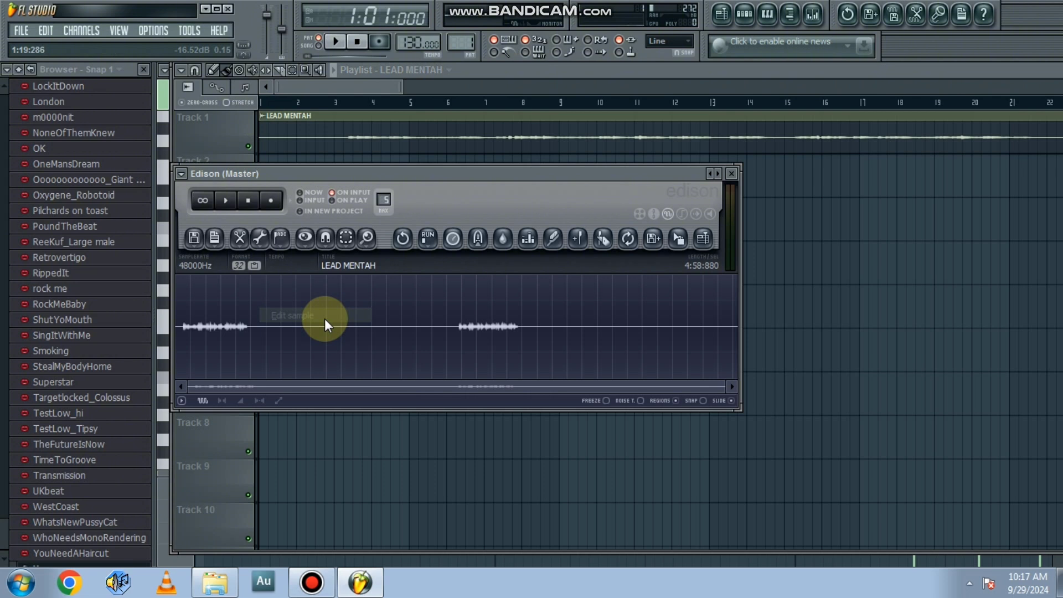
right_click(325, 321)
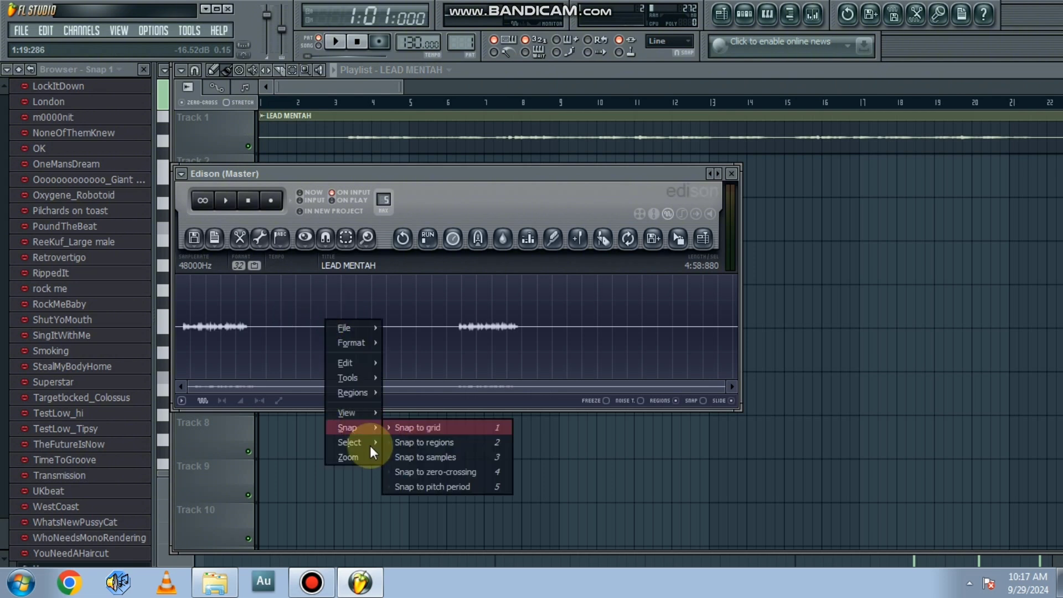
mouse_move(378, 378)
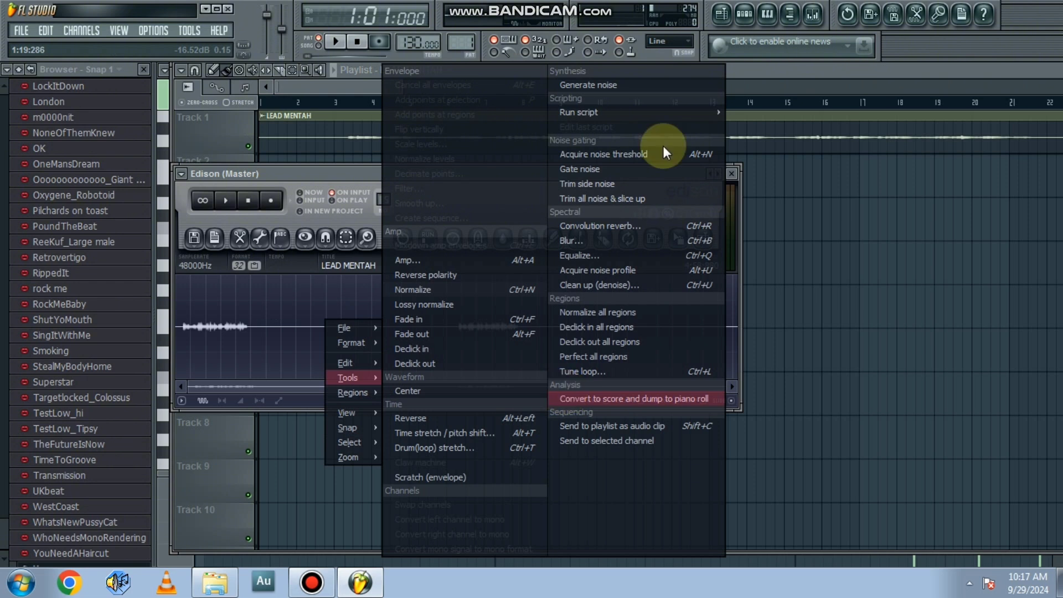
- Open the LEAD MENTAH channel's piano roll in Pattern 1 and examine the converted notes
left_click(751, 13)
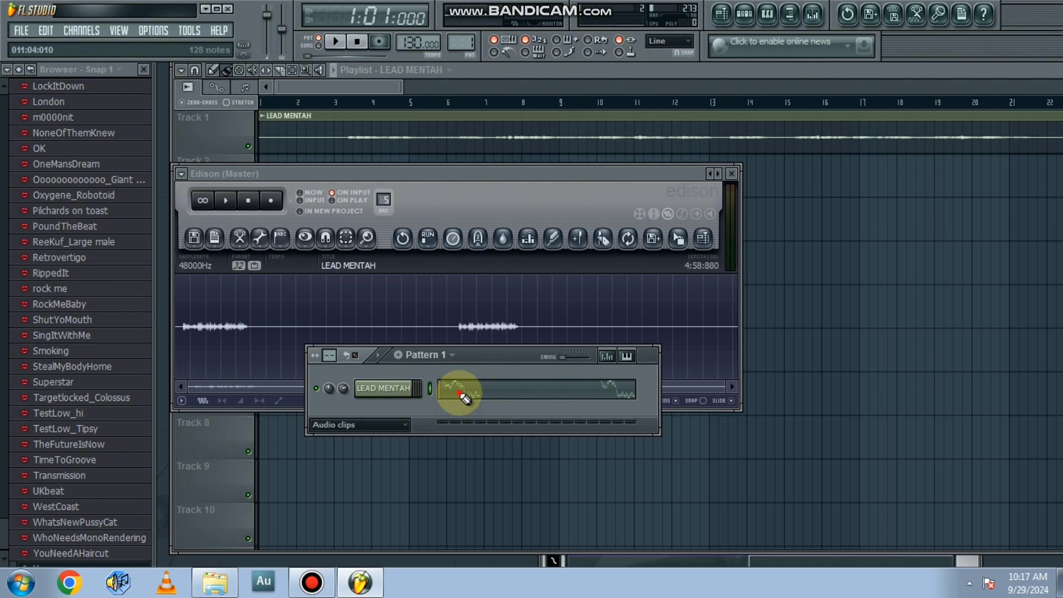
left_click(461, 395)
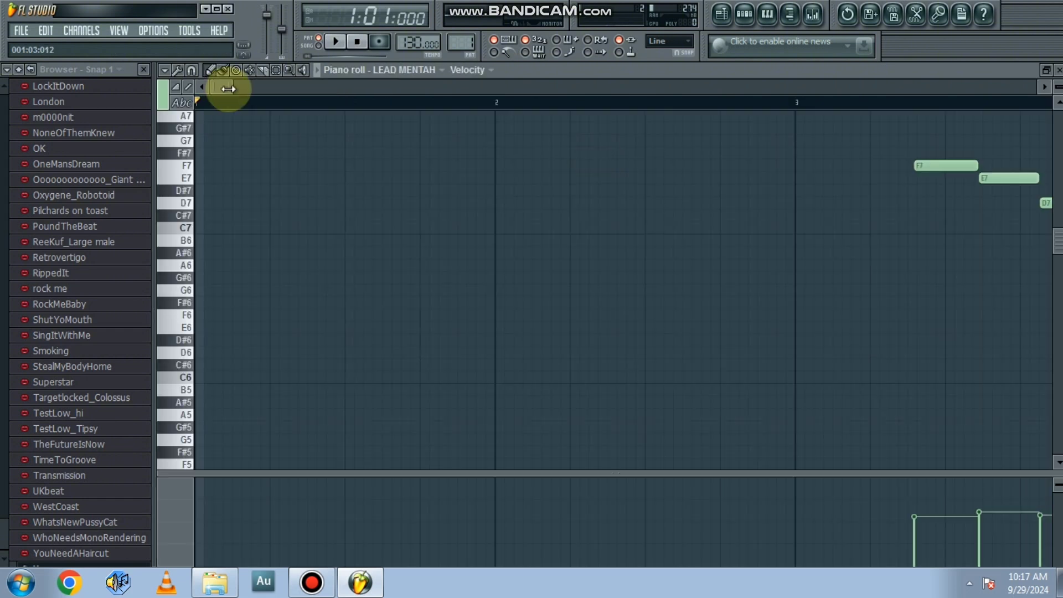
left_click_drag(227, 88, 269, 87)
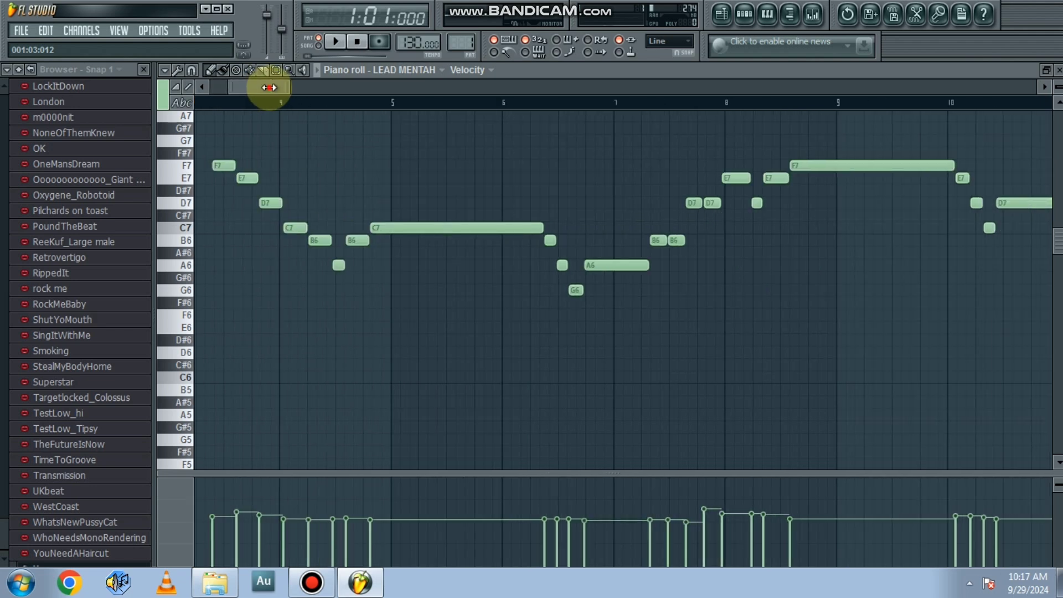
left_click_drag(269, 88, 271, 88)
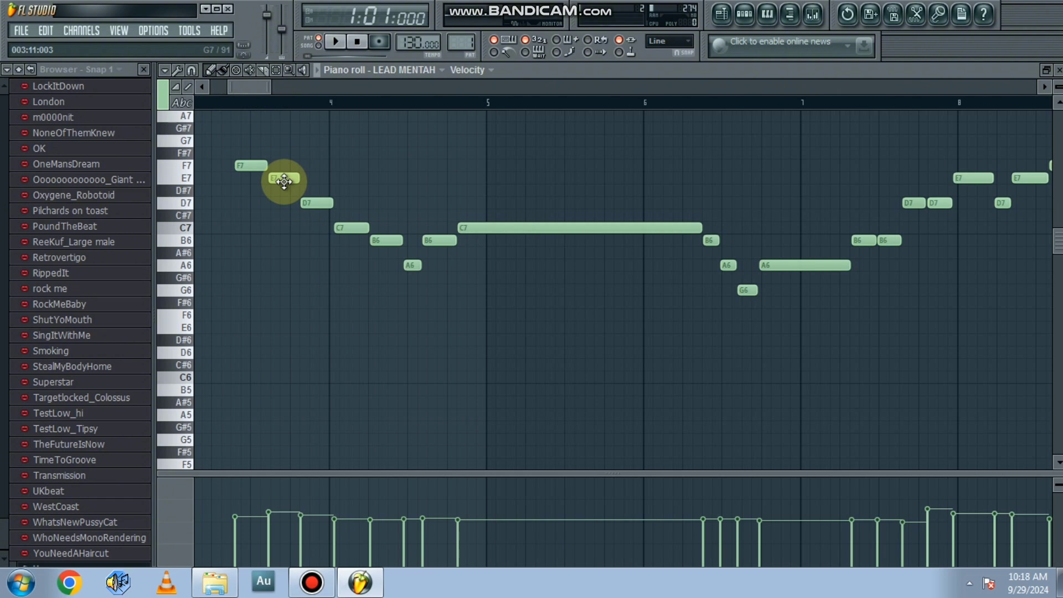
left_click(285, 179)
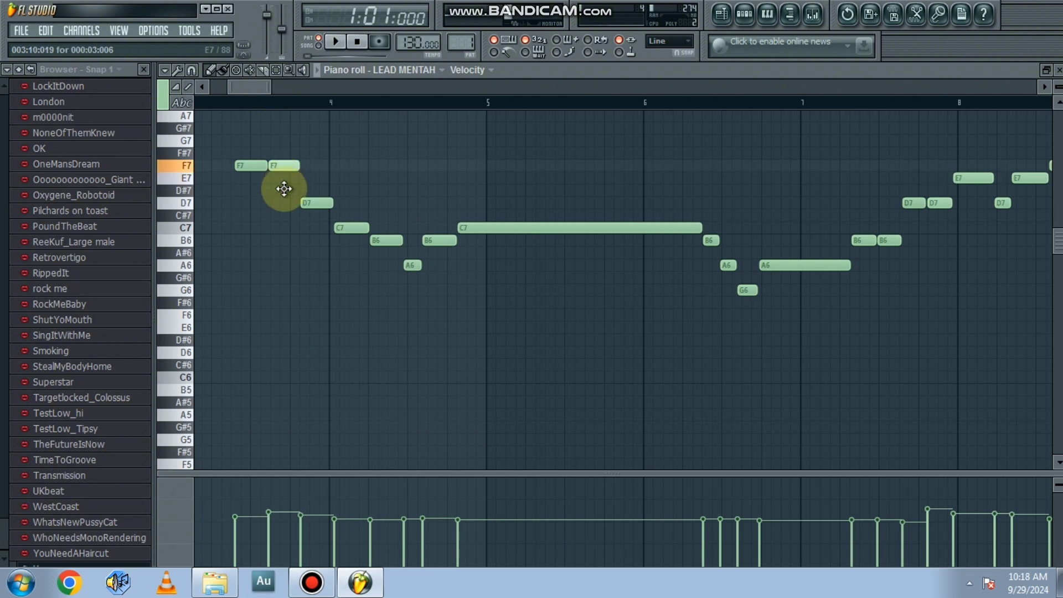
- Replace the LEAD MENTAH channel's instrument with FL Slayer
left_click(746, 15)
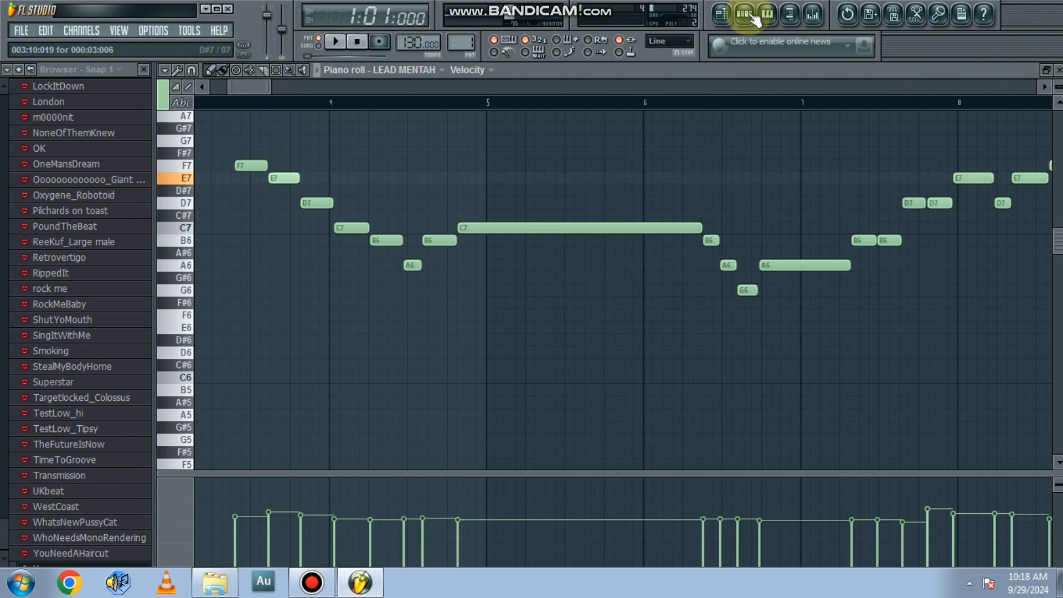
left_click(754, 16)
left_click(754, 17)
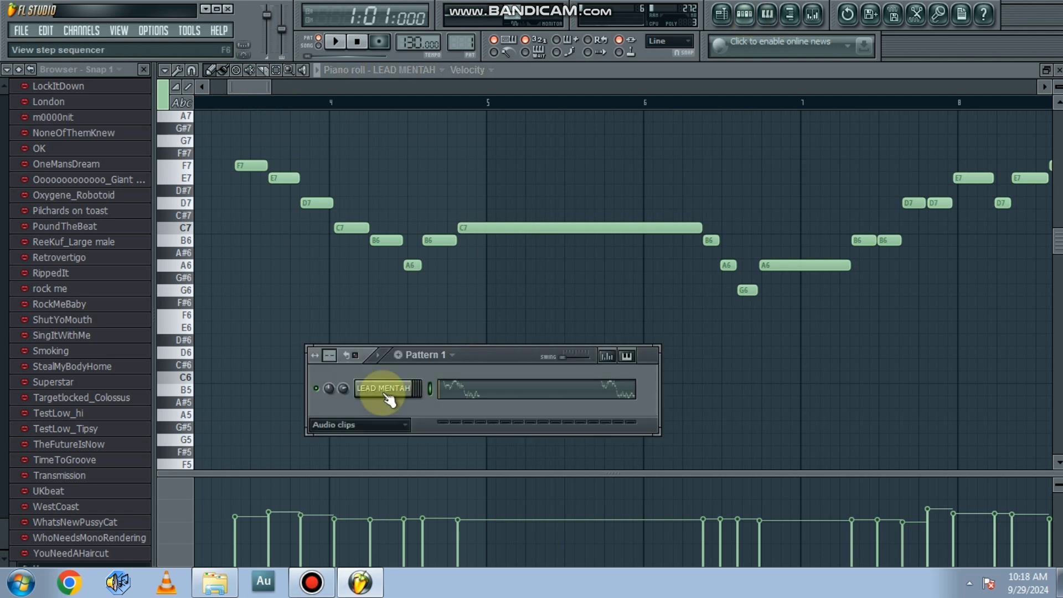
right_click(385, 394)
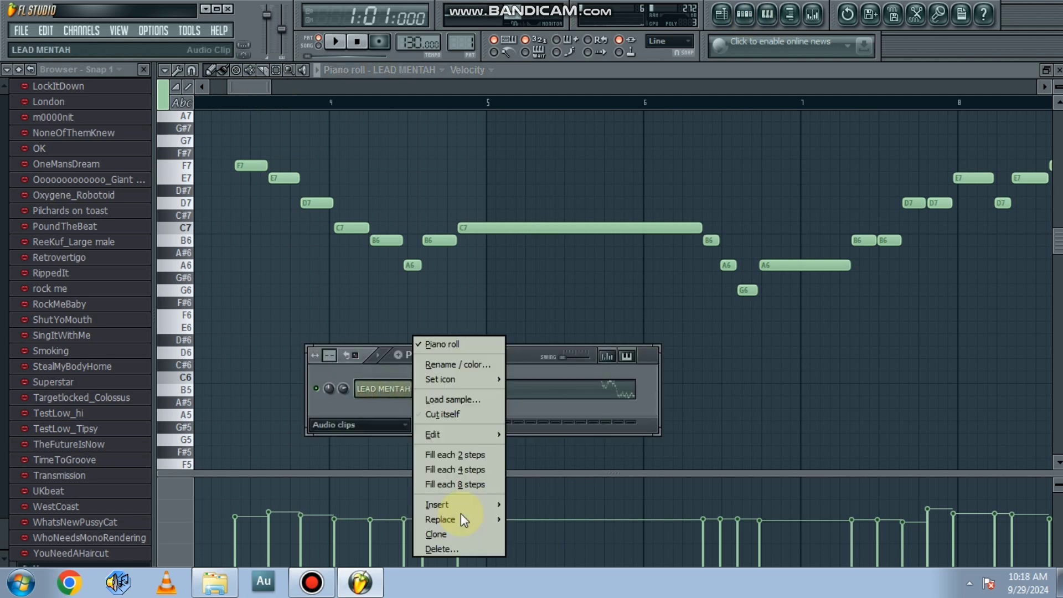
mouse_move(462, 515)
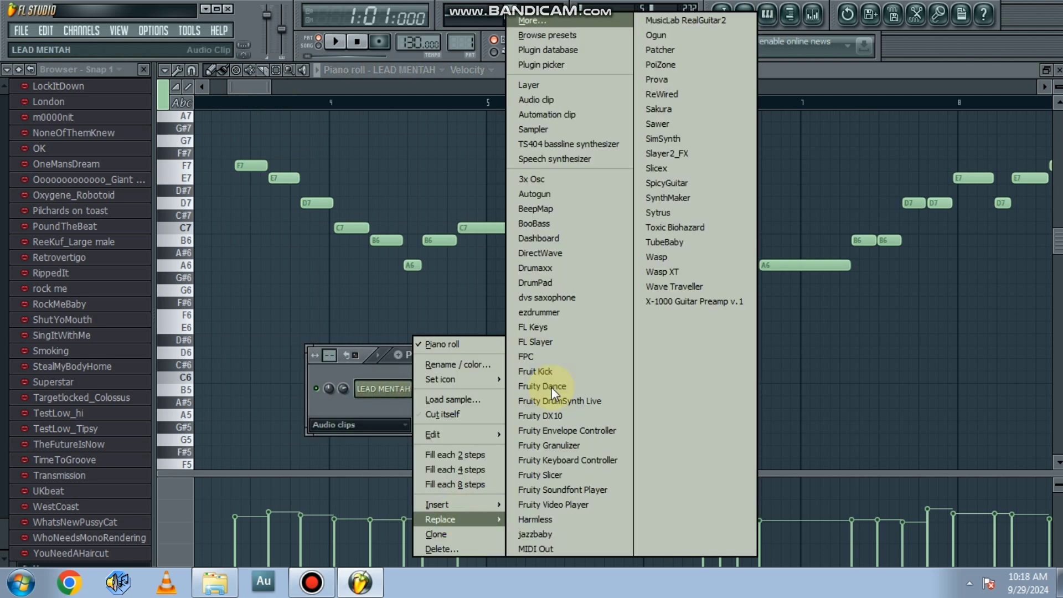
left_click(552, 343)
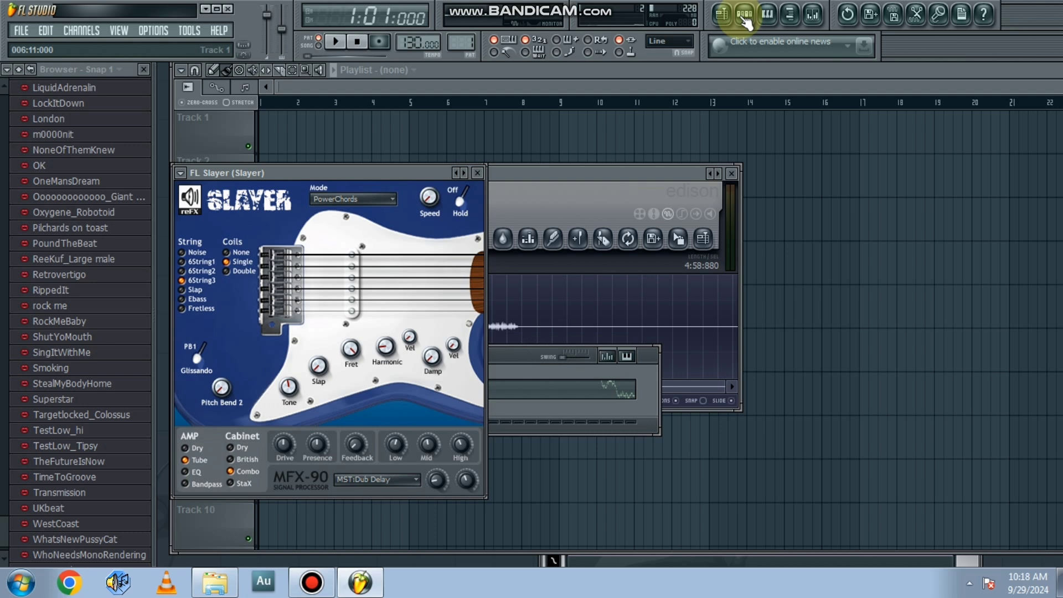
- Play Pattern 1 to hear the melody with the Slayer guitar, and stop playback
left_click(745, 14)
key("space")
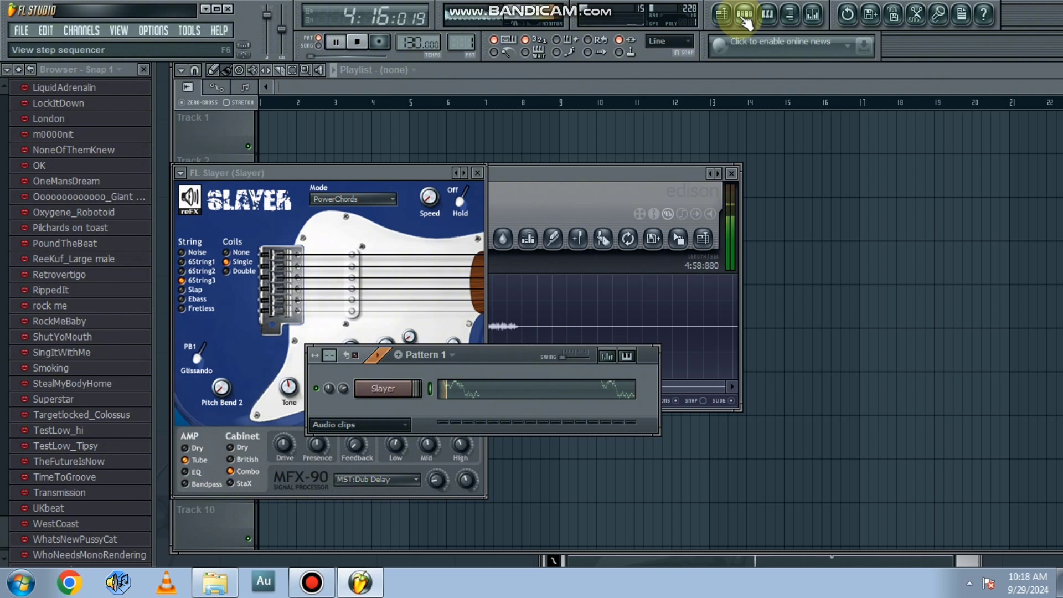
key("space")
left_click(741, 17)
key("F6")
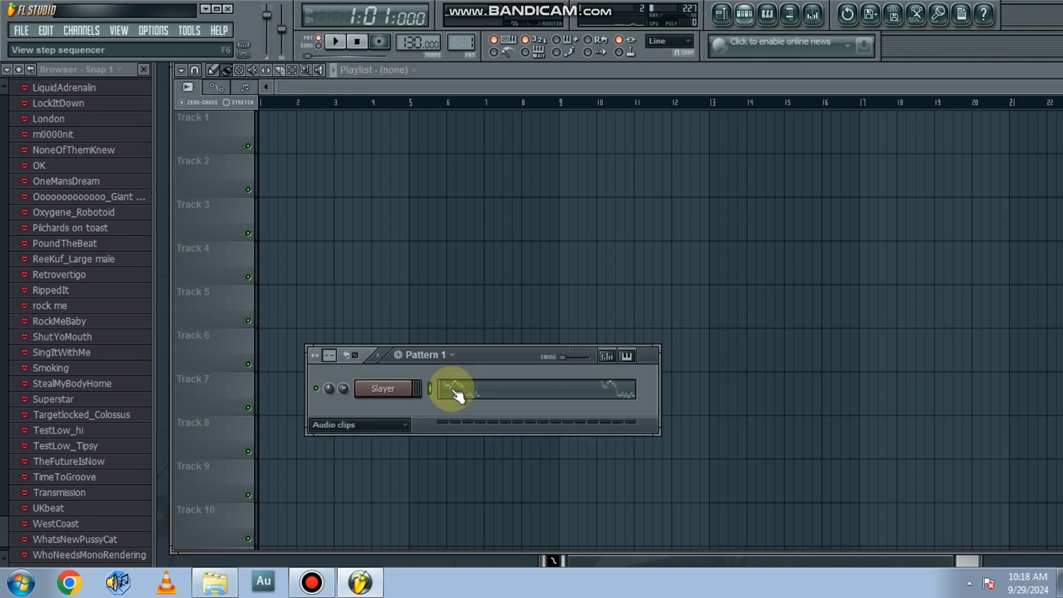
- Replace the Slayer channel's instrument with Sytrus
left_click(391, 393)
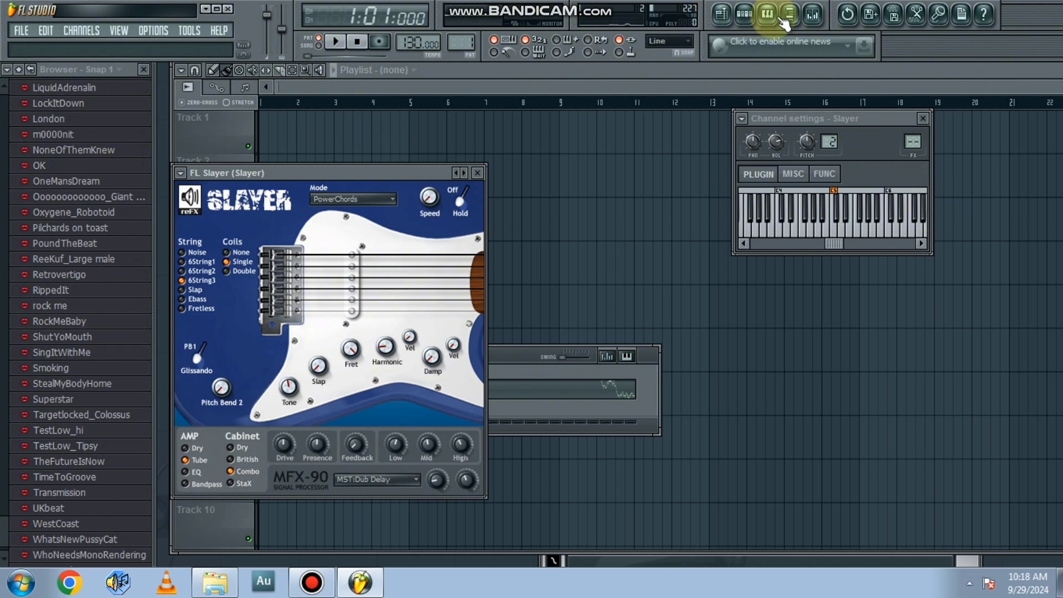
left_click(753, 18)
left_click(394, 391)
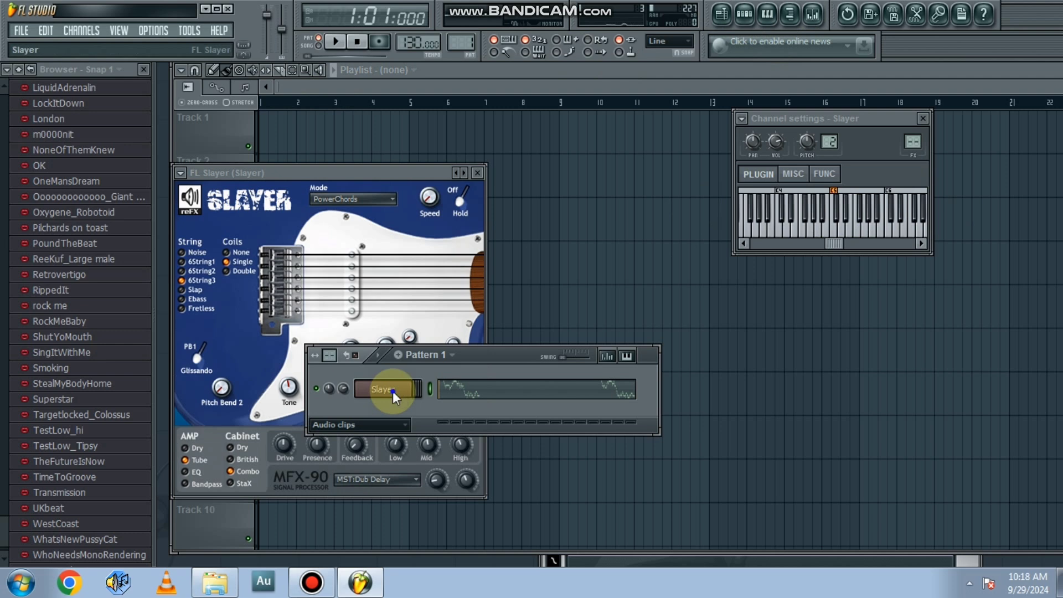
right_click(410, 390)
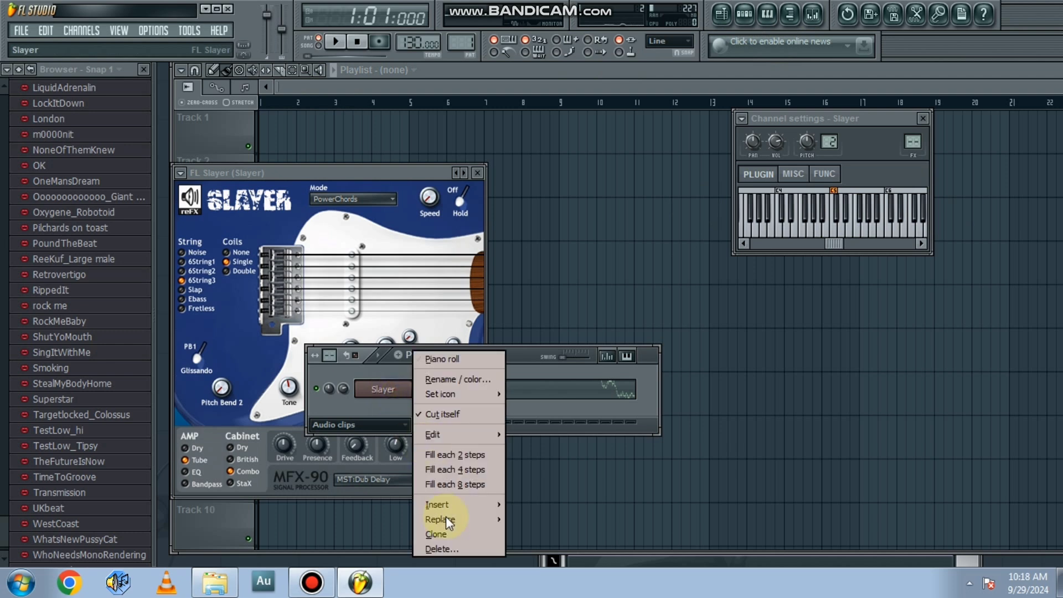
mouse_move(446, 518)
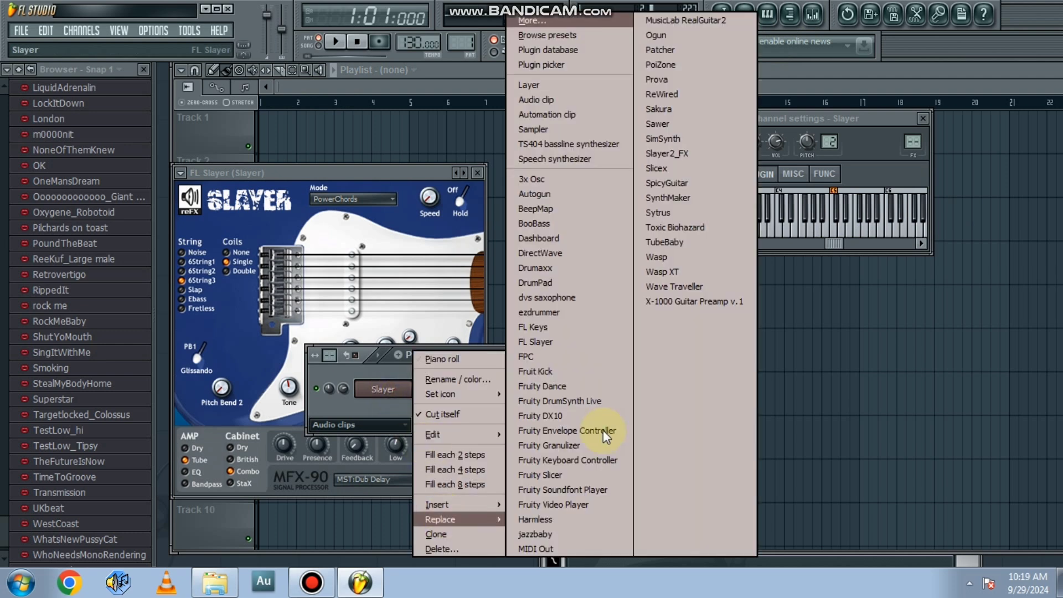
left_click(686, 214)
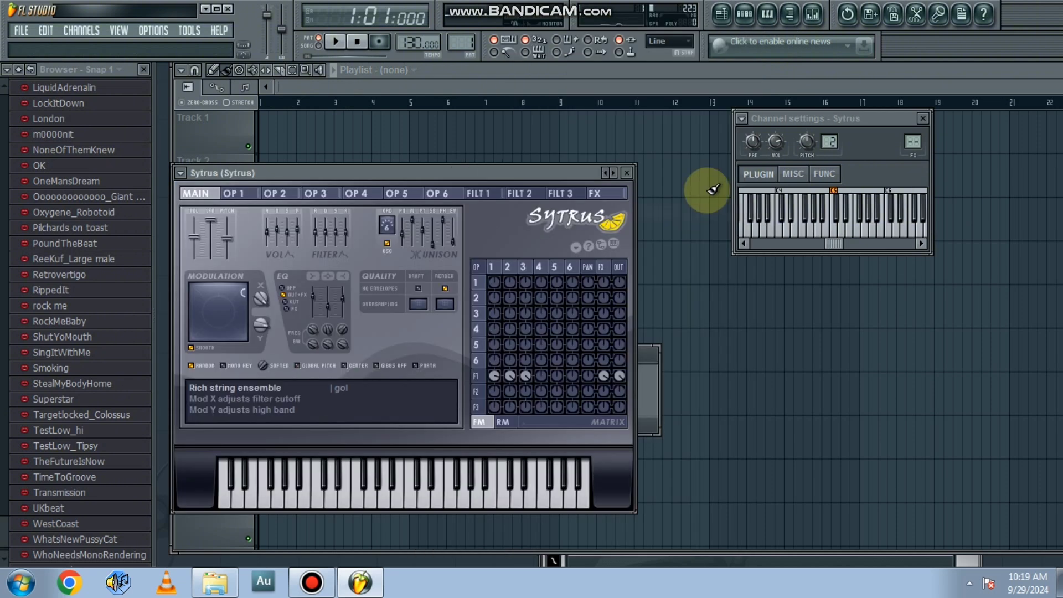
- Play Pattern 1 to hear the melody with Sytrus, stop playback and show the step sequencer
key("space")
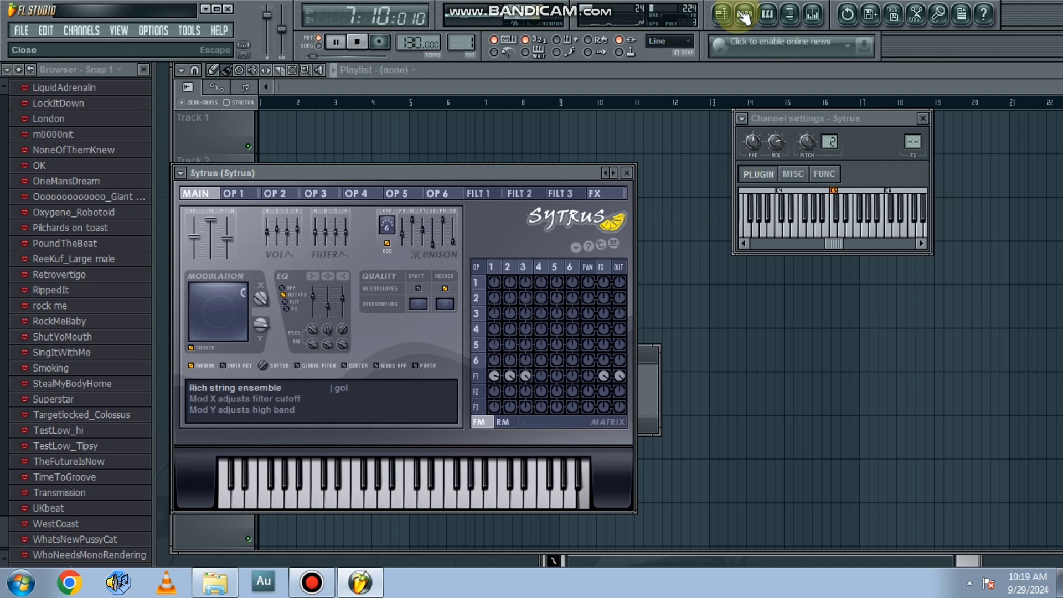
key("space")
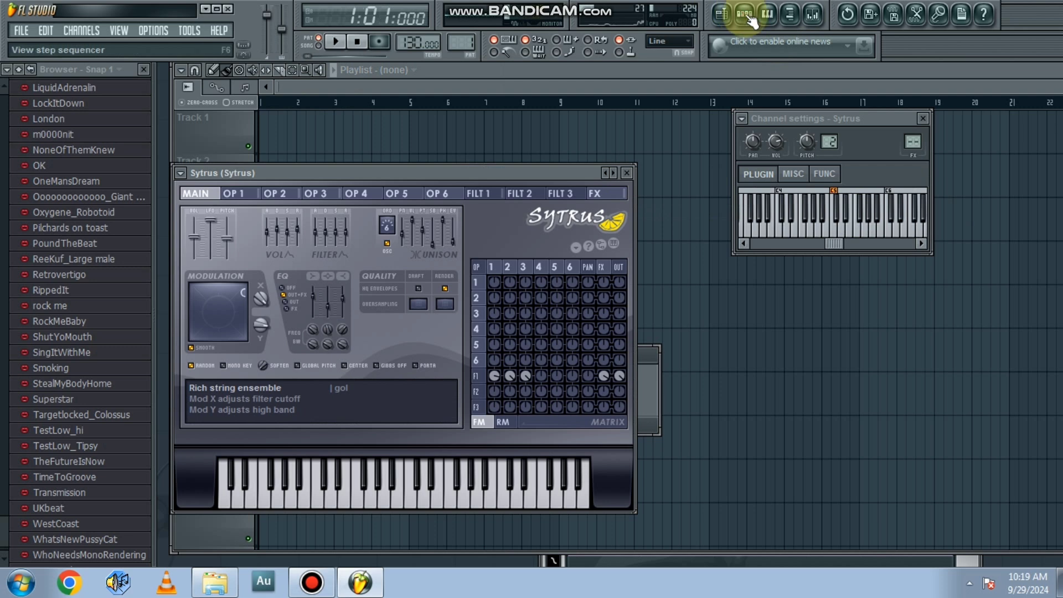
left_click(748, 16)
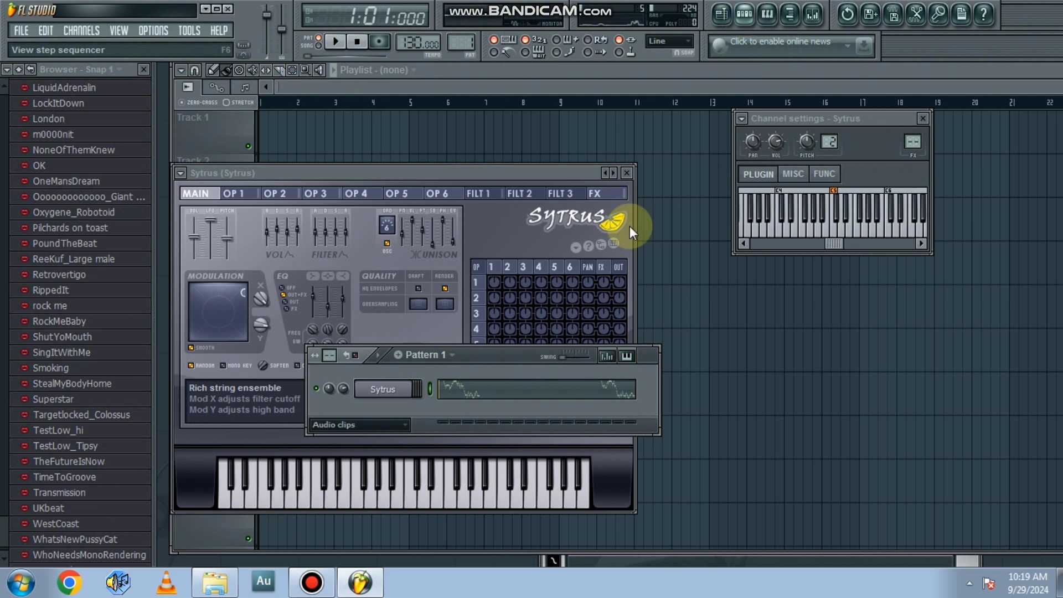
- Move the step sequencer up to uncover the Sytrus matrix, and insert a Fruity Soundfont Player channel above the Sytrus channel
left_click(541, 237)
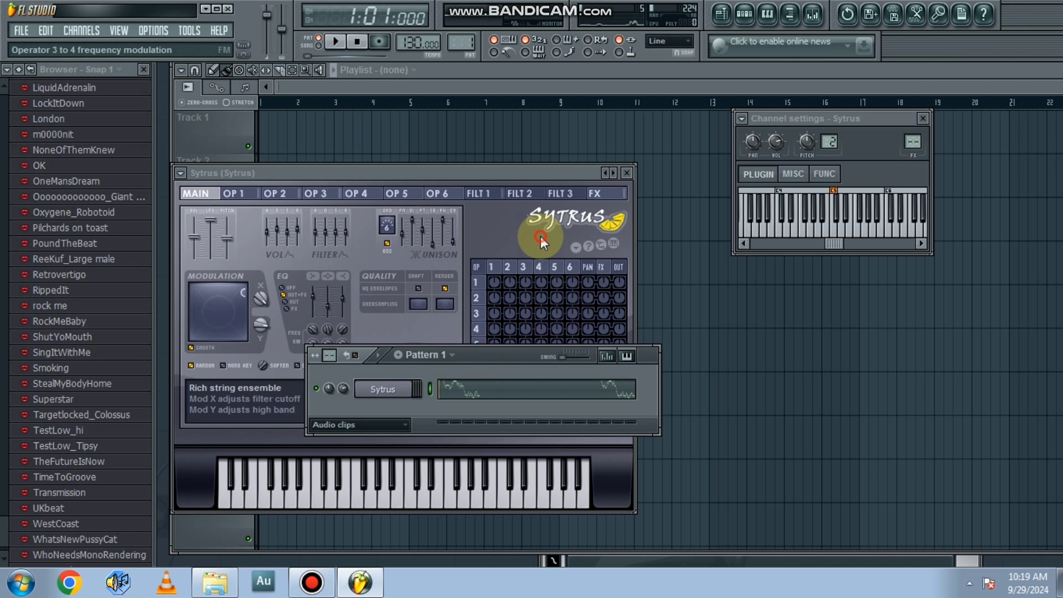
left_click_drag(508, 355, 558, 244)
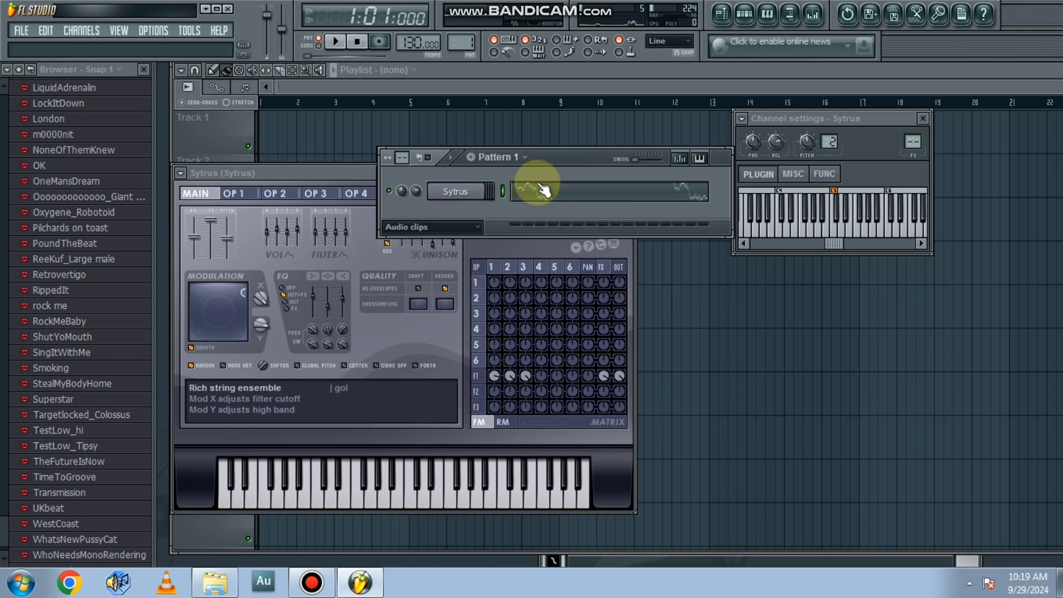
right_click(475, 194)
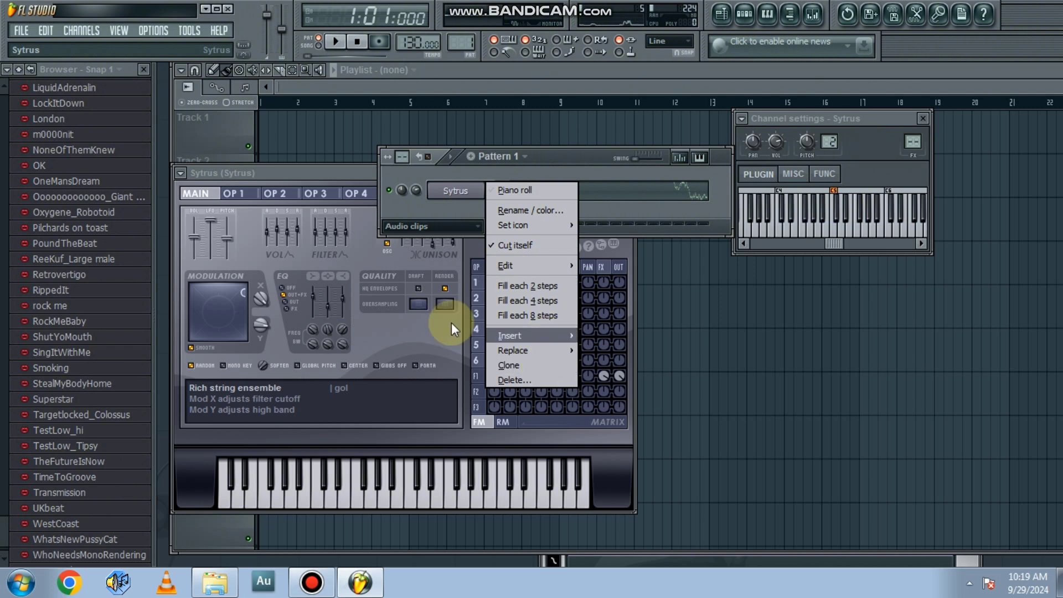
key("Down")
key("Down")
key("Up")
key("Right")
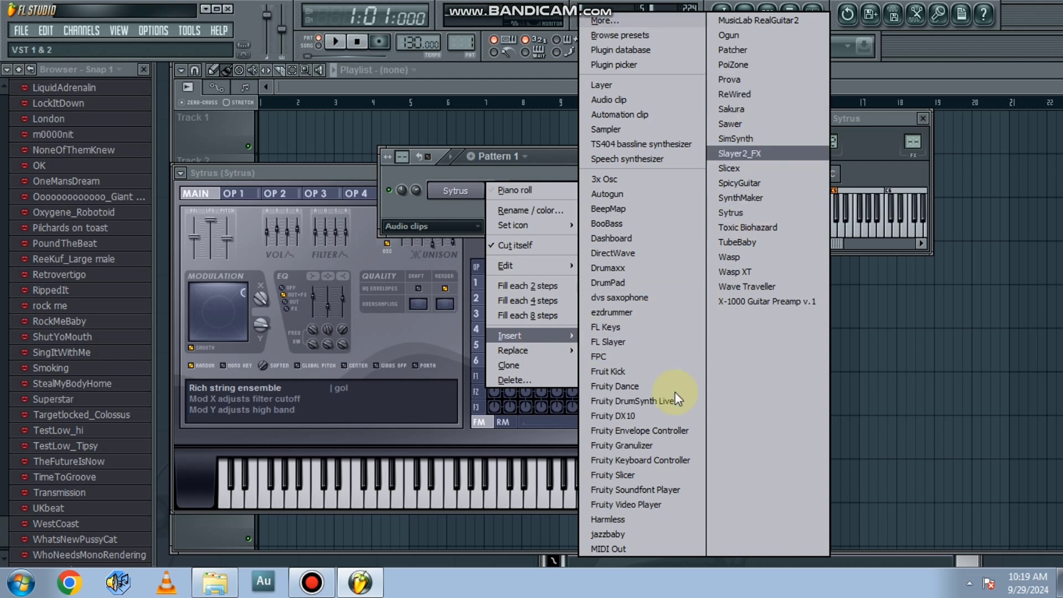
left_click(658, 491)
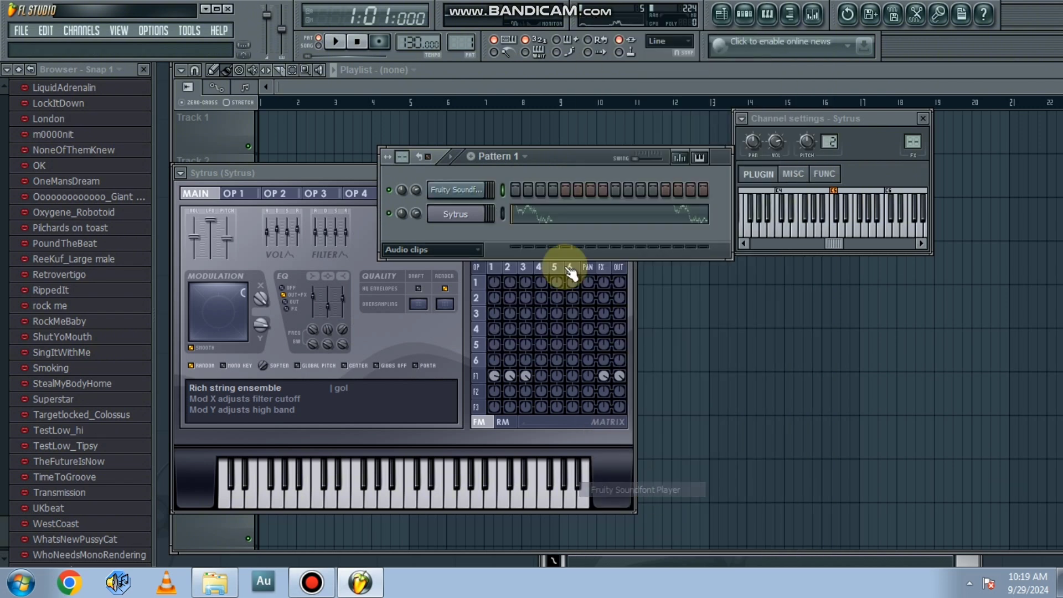
- Copy the melody notes from the Sytrus channel and paste them into the Fruity Soundfont Player channel
right_click(464, 214)
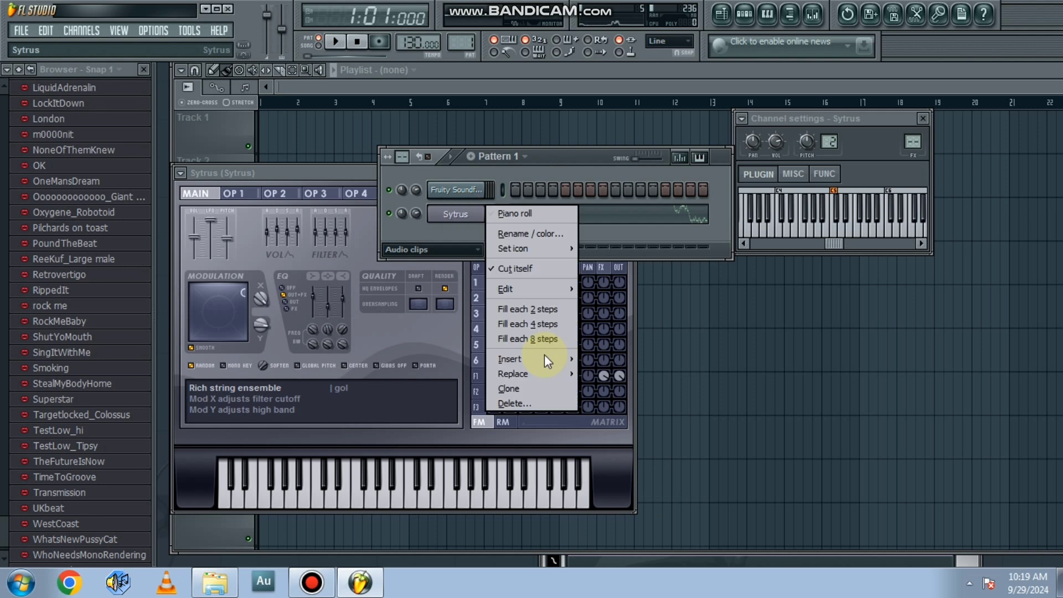
mouse_move(546, 359)
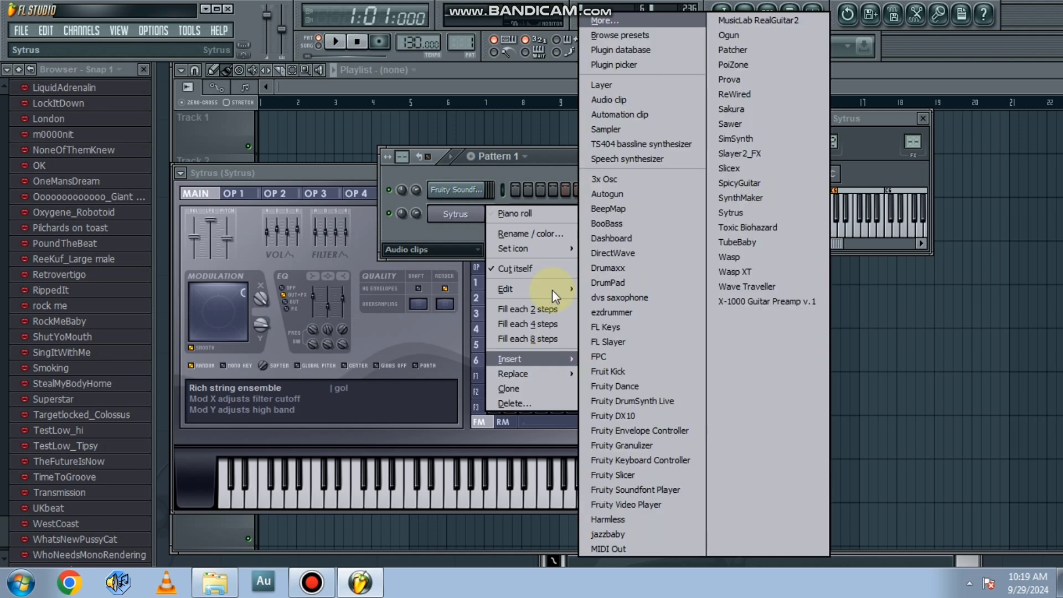
mouse_move(553, 290)
left_click(600, 305)
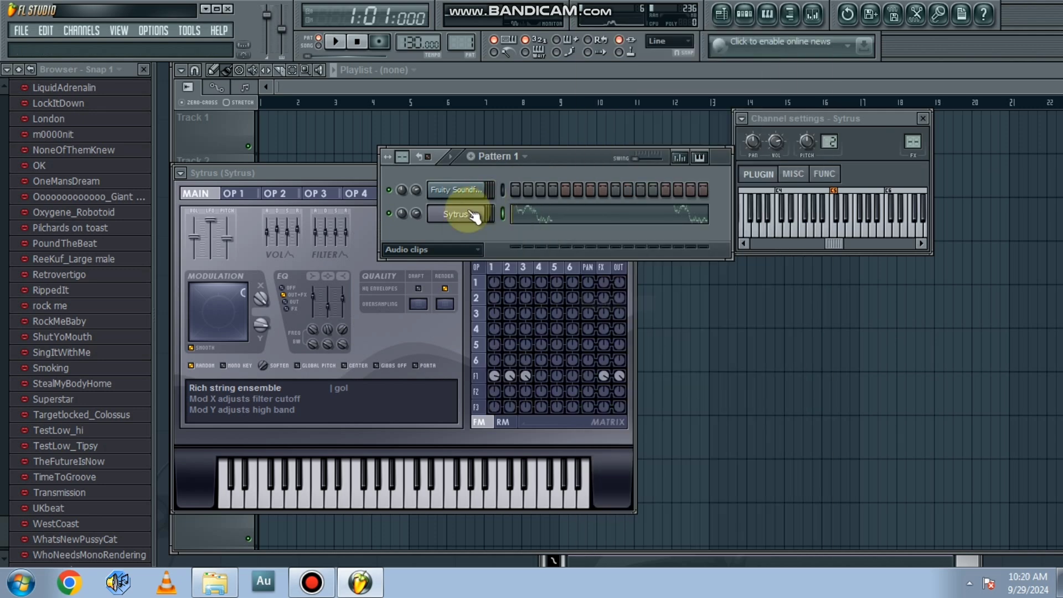
right_click(475, 190)
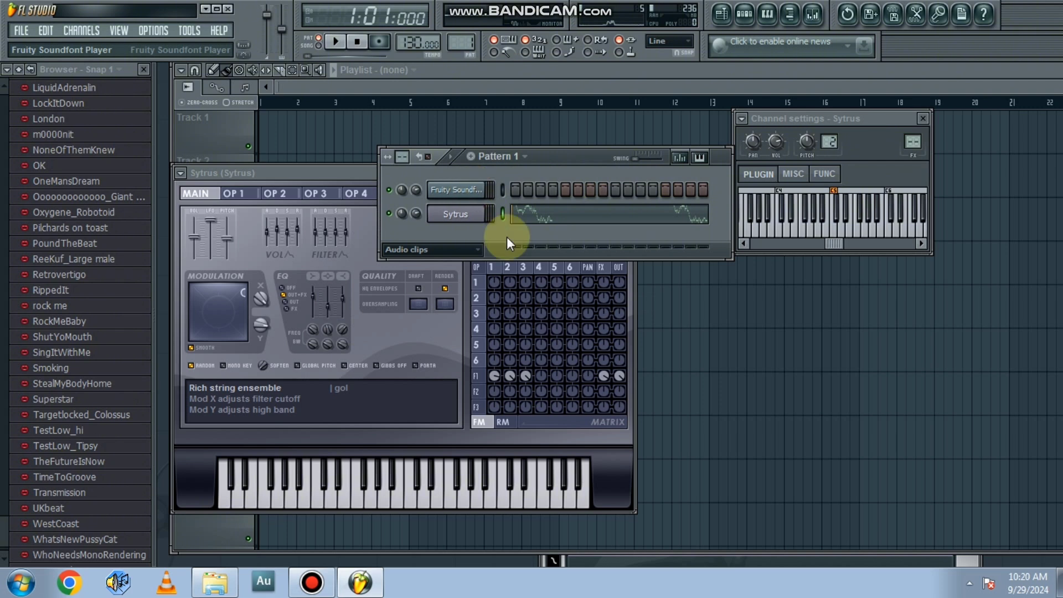
mouse_move(539, 267)
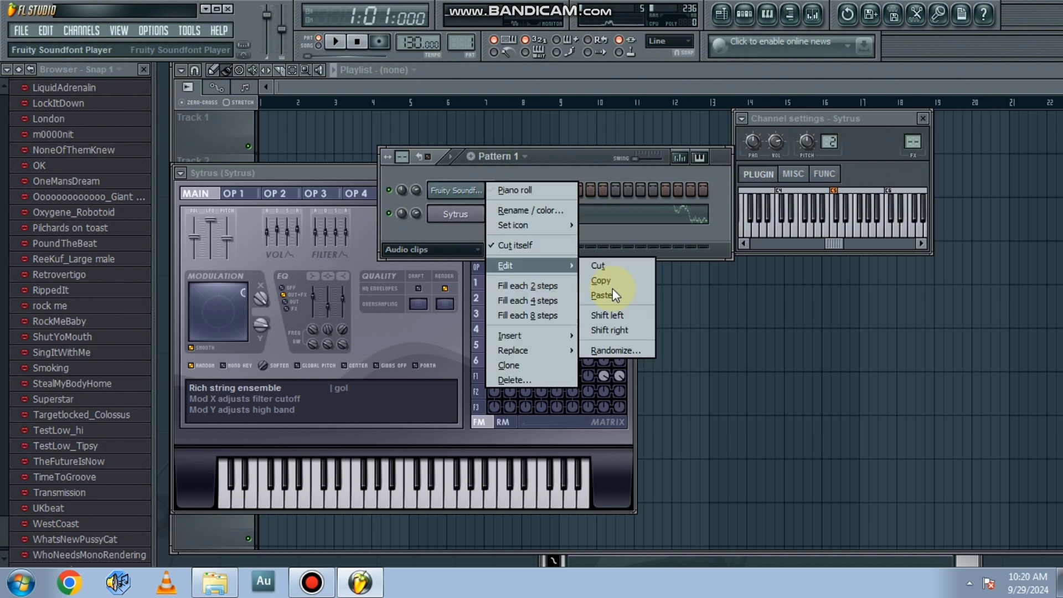
left_click(621, 299)
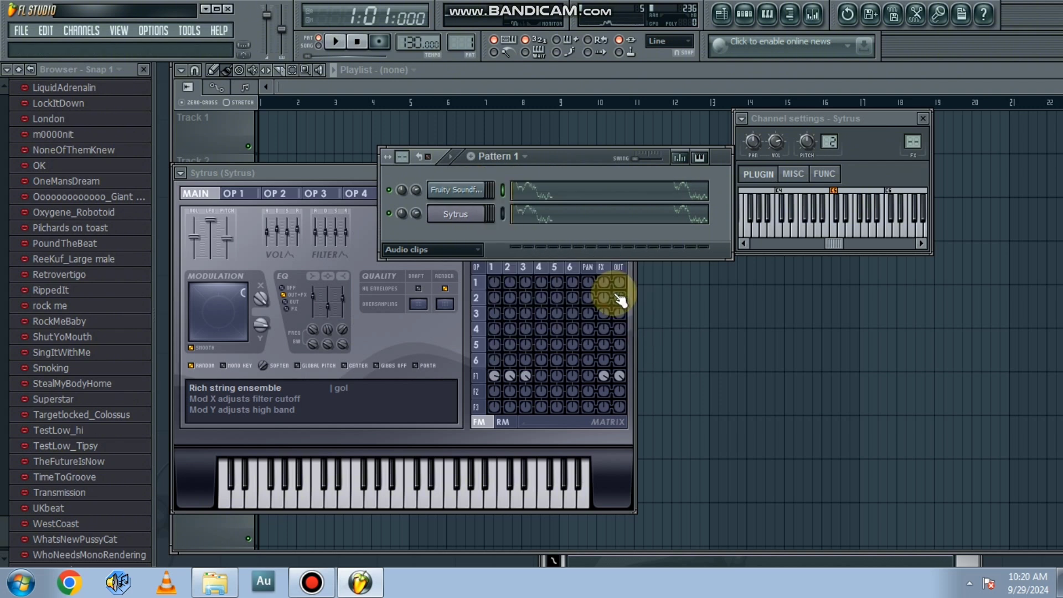
- Play Pattern 1 with both channels, mute the Sytrus channel and stop playback
key("space")
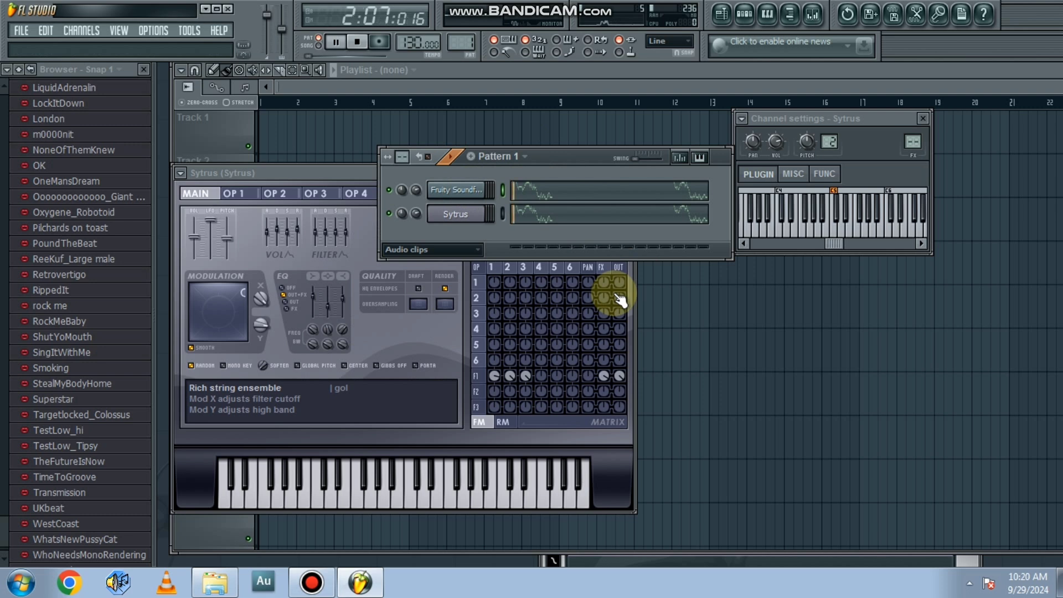
left_click(389, 215)
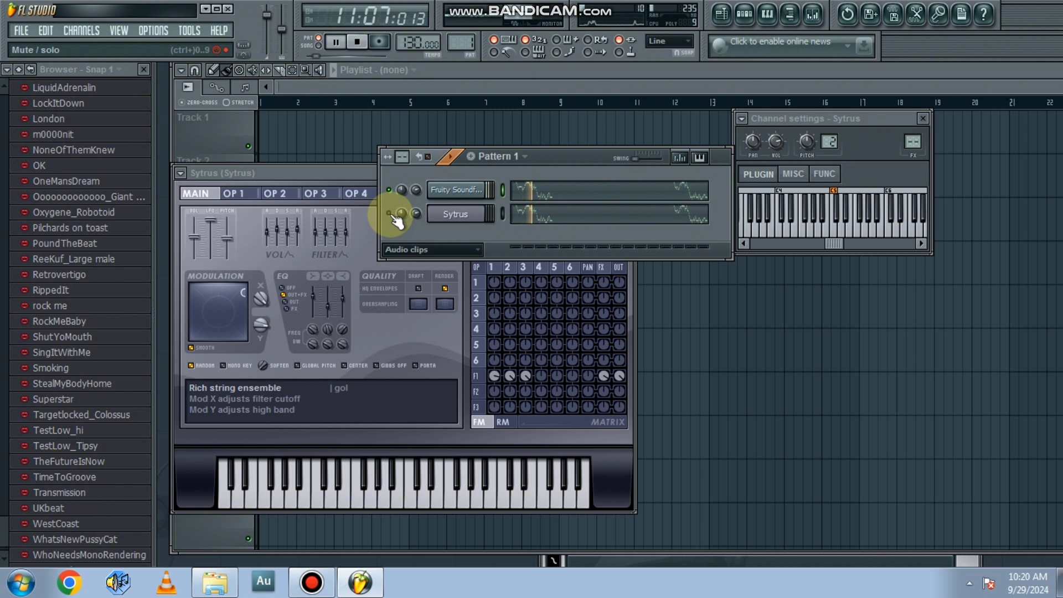
key("space")
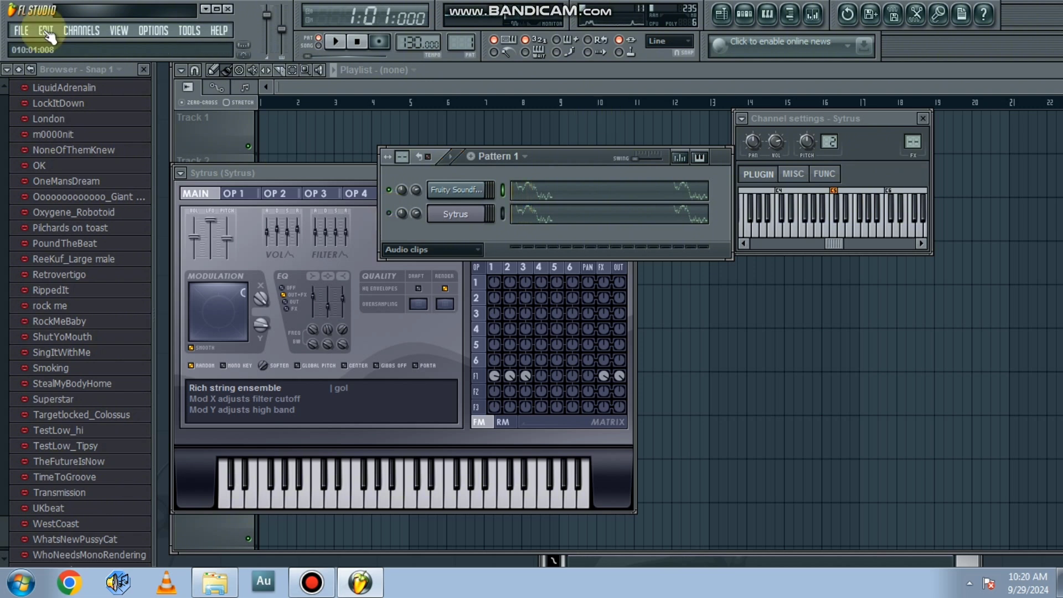
- Open the list of export formats for the project
left_click(21, 30)
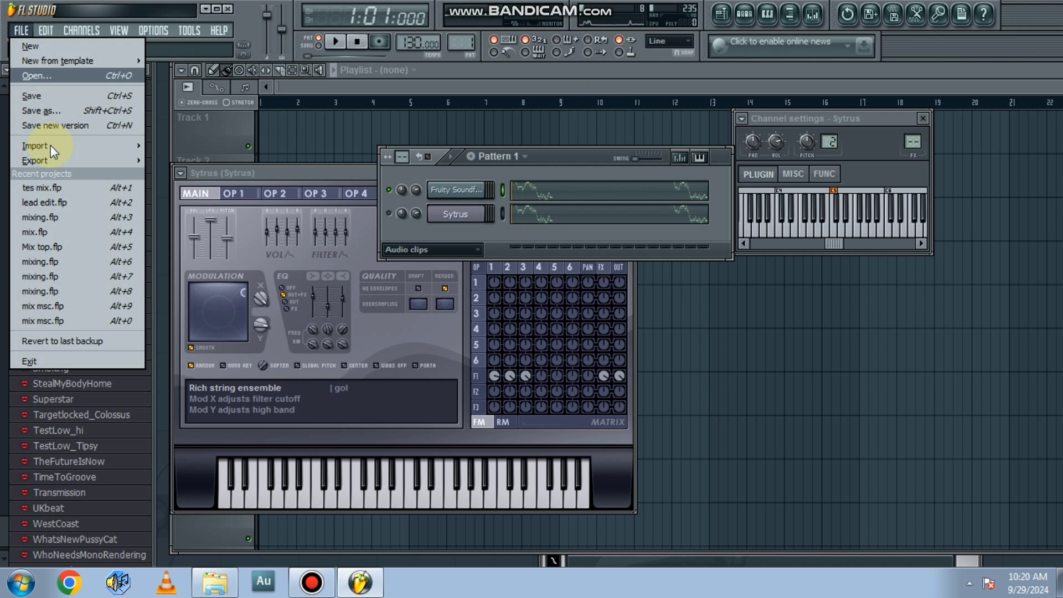
mouse_move(59, 158)
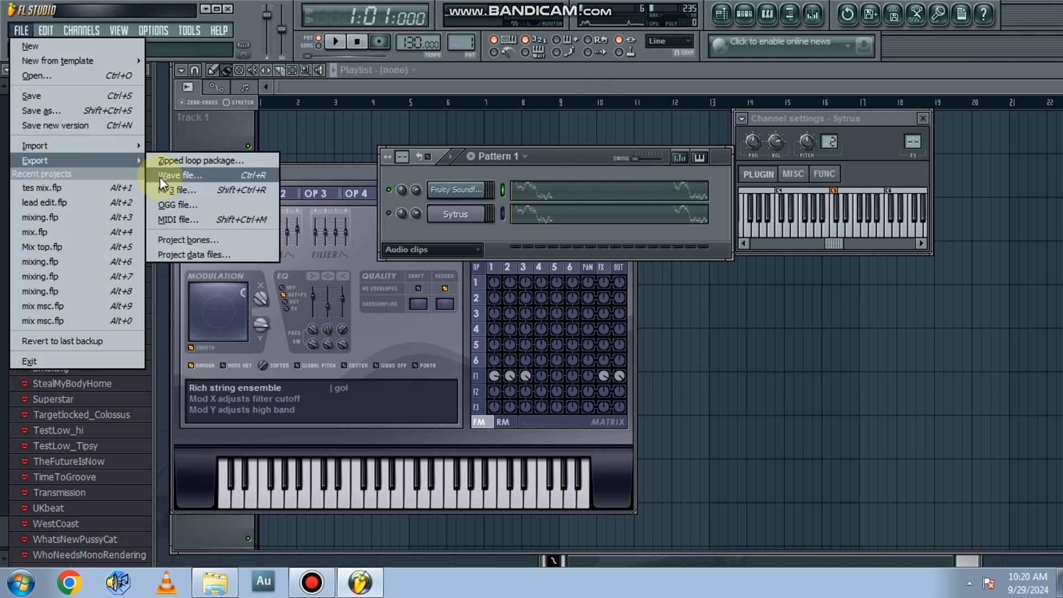